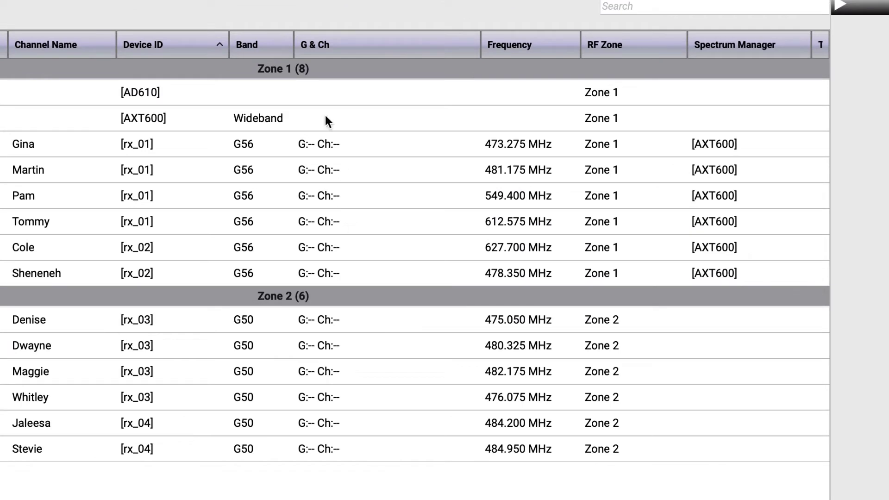
Assign Gina to group 1, channel 1 and Martin to group 1, channel 2
{"action": "left_click", "coordinate": [326, 145]}
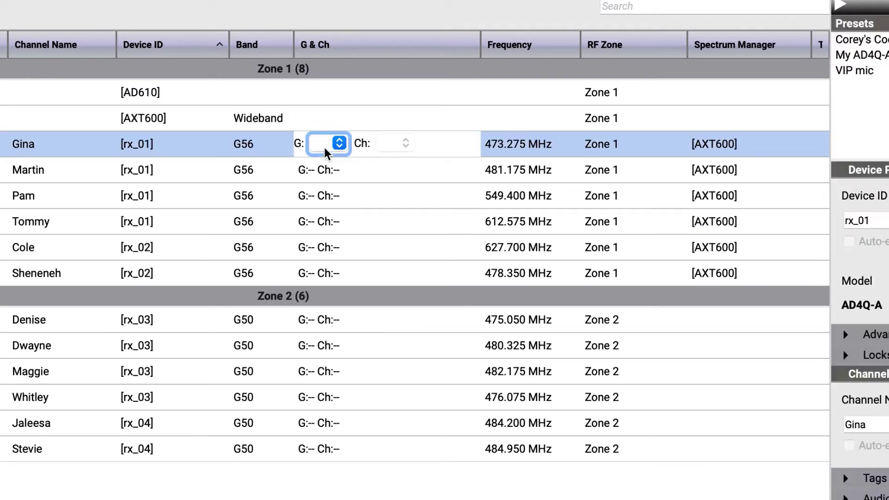
{"action": "left_click", "coordinate": [325, 146]}
{"action": "left_click", "coordinate": [325, 149]}
{"action": "left_click", "coordinate": [391, 147]}
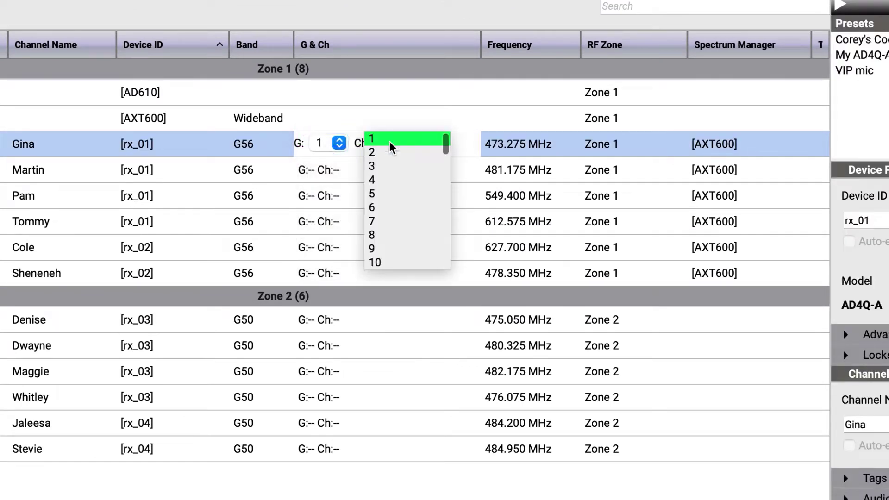
{"action": "left_click", "coordinate": [390, 146]}
{"action": "left_click", "coordinate": [331, 170]}
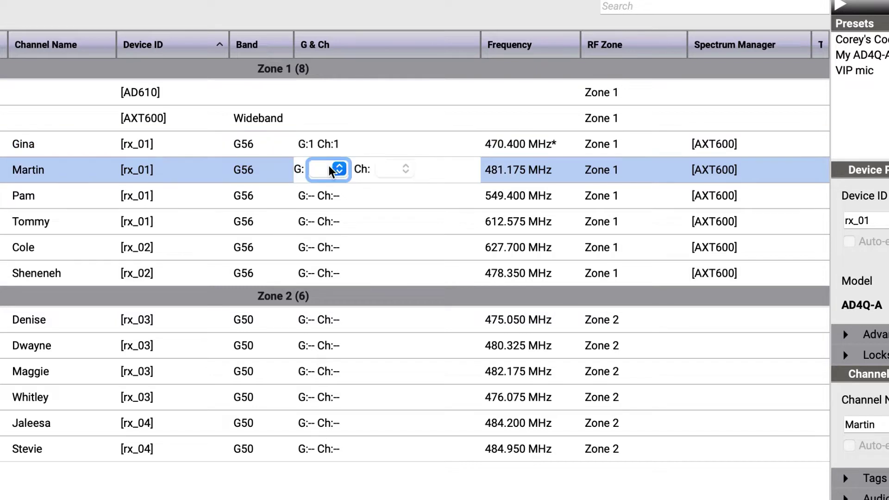
{"action": "left_click", "coordinate": [330, 172]}
{"action": "left_click", "coordinate": [407, 169]}
Assign Pam to group 1, channel 3 and Tommy to group 1, channel 4
{"action": "left_click", "coordinate": [335, 201]}
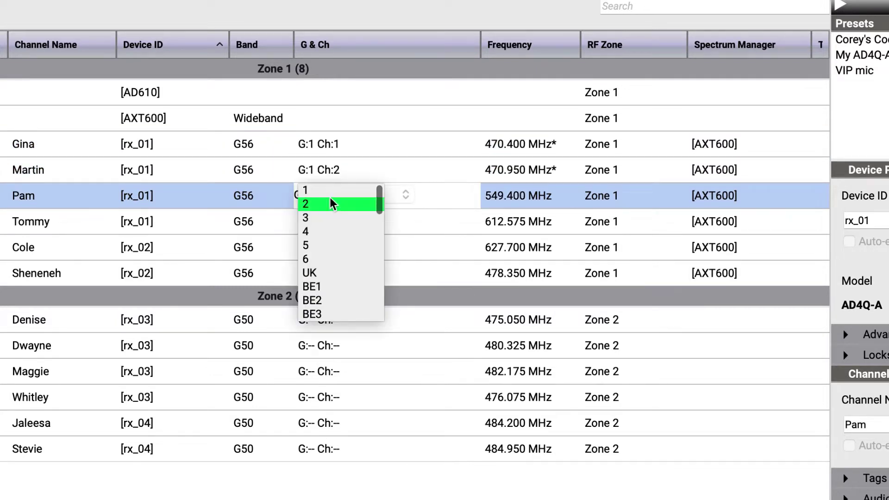
{"action": "left_click", "coordinate": [329, 189]}
{"action": "left_click", "coordinate": [407, 194]}
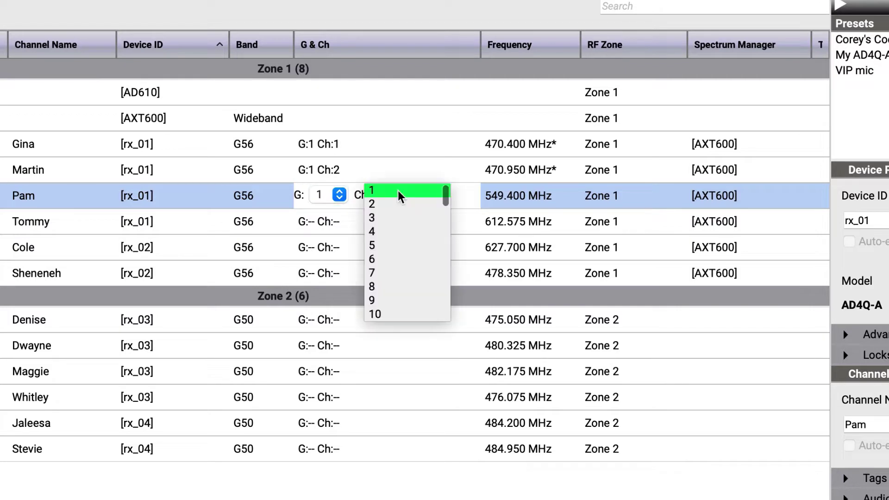
{"action": "left_click", "coordinate": [400, 218]}
{"action": "left_click", "coordinate": [425, 218]}
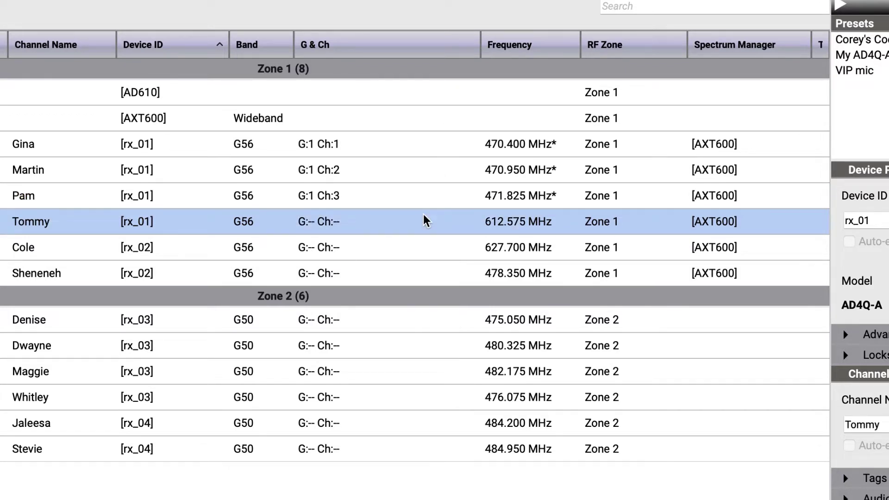
{"action": "left_click", "coordinate": [329, 224]}
{"action": "left_click", "coordinate": [324, 175]}
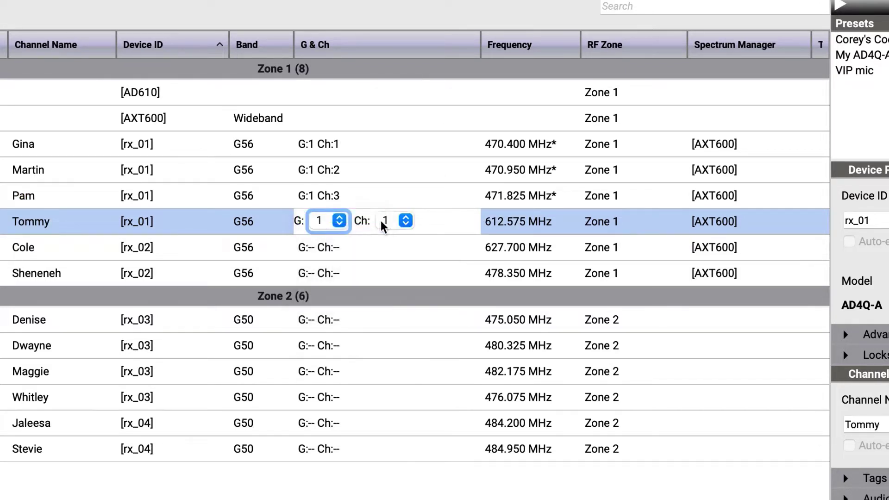
{"action": "left_click", "coordinate": [397, 222]}
{"action": "left_click", "coordinate": [396, 257]}
Assign Cole to group 1, channel 5 and Sheneneh to group 1, channel 6
{"action": "left_click", "coordinate": [322, 251]}
{"action": "left_click", "coordinate": [332, 245]}
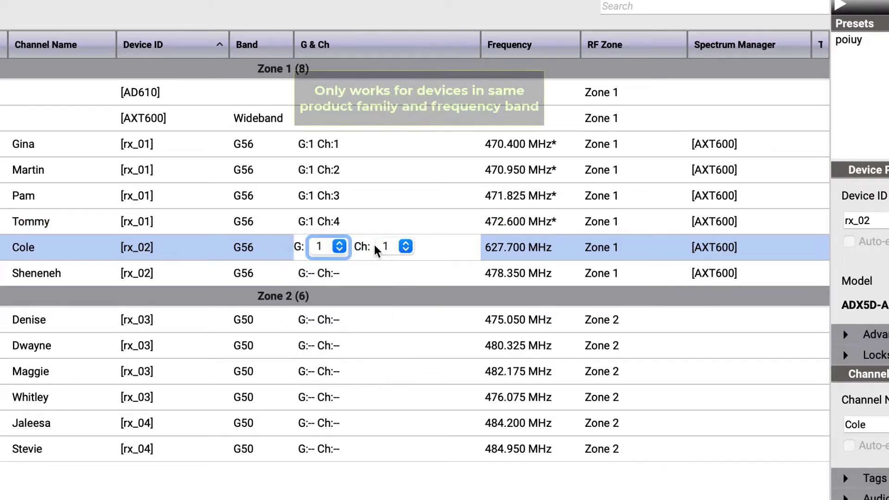
{"action": "left_click", "coordinate": [394, 251]}
{"action": "left_click", "coordinate": [389, 297]}
{"action": "left_click", "coordinate": [325, 274]}
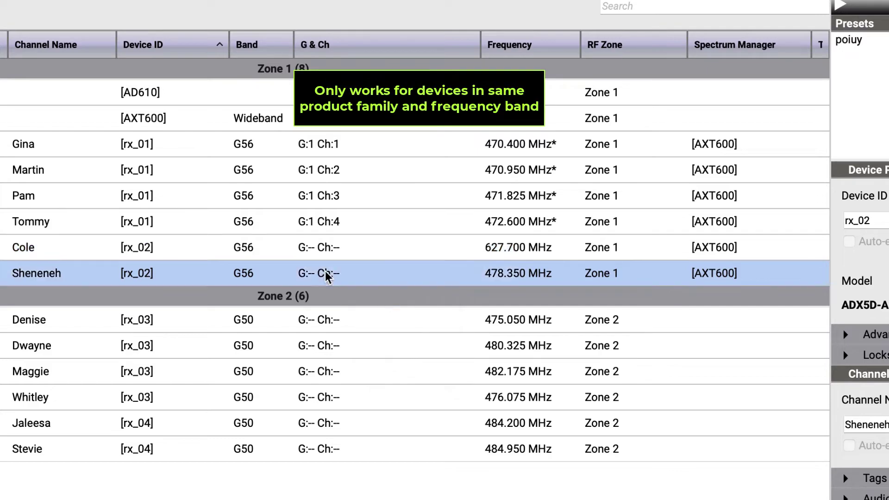
{"action": "left_click", "coordinate": [316, 275]}
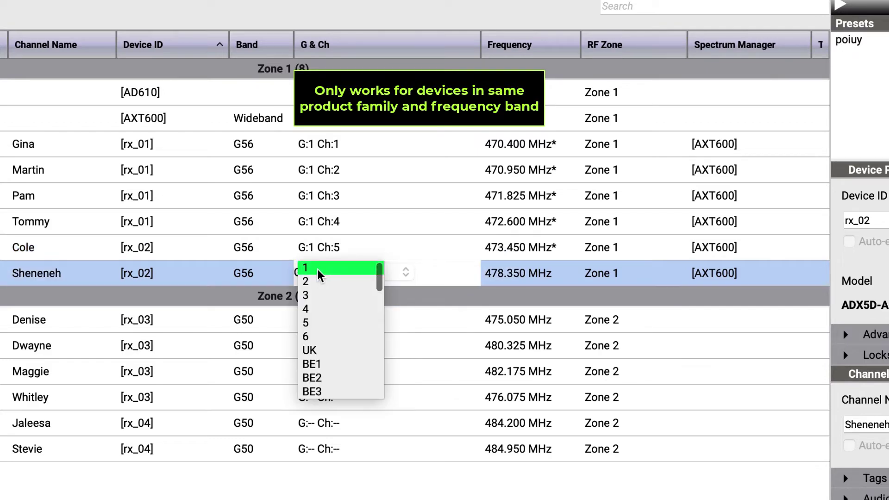
{"action": "left_click", "coordinate": [405, 271]}
{"action": "left_click", "coordinate": [406, 249]}
{"action": "left_click", "coordinate": [388, 340]}
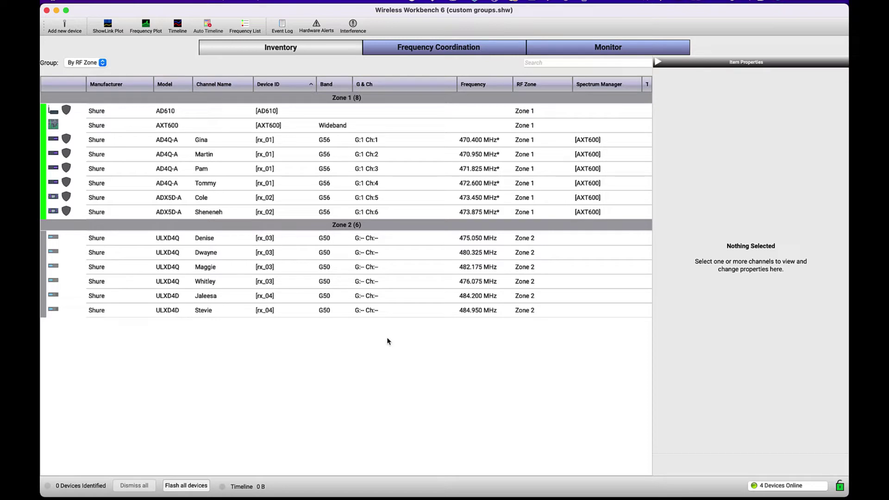
From Frequency Coordination, export the custom groups under the new name '2022 Vienna'
{"action": "left_click", "coordinate": [385, 46]}
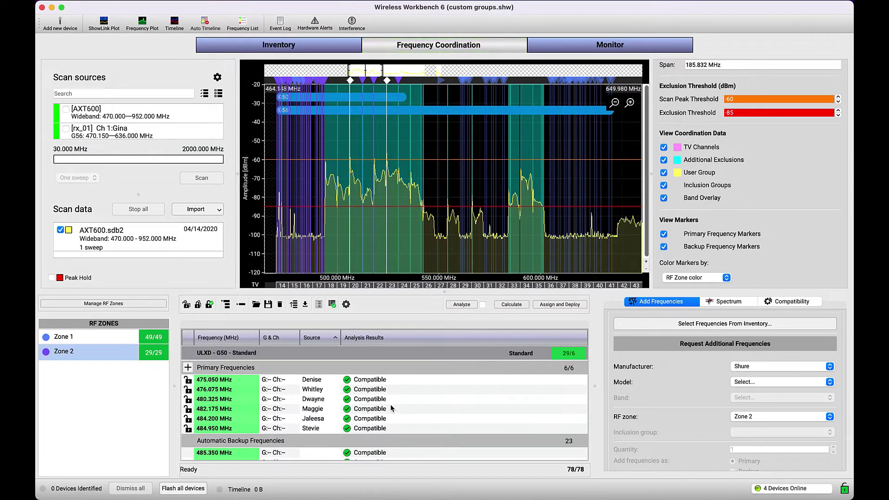
{"action": "left_click", "coordinate": [294, 305]}
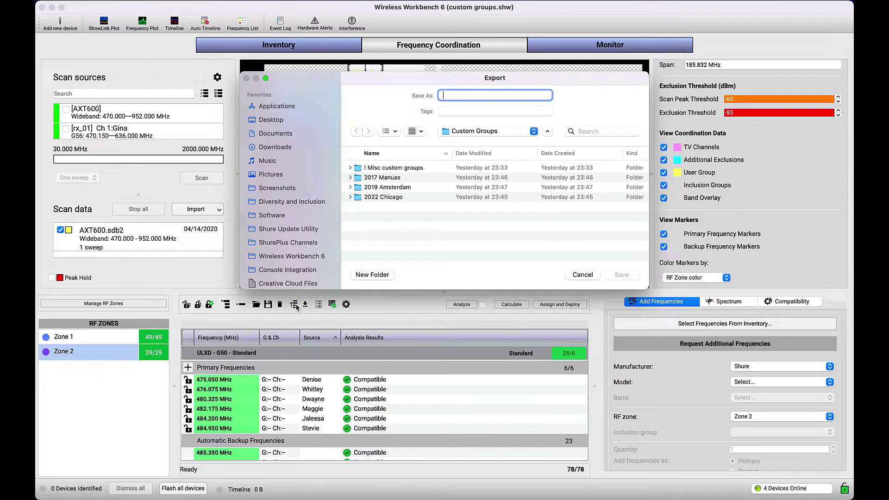
{"action": "type", "text": "2022 Vi"}
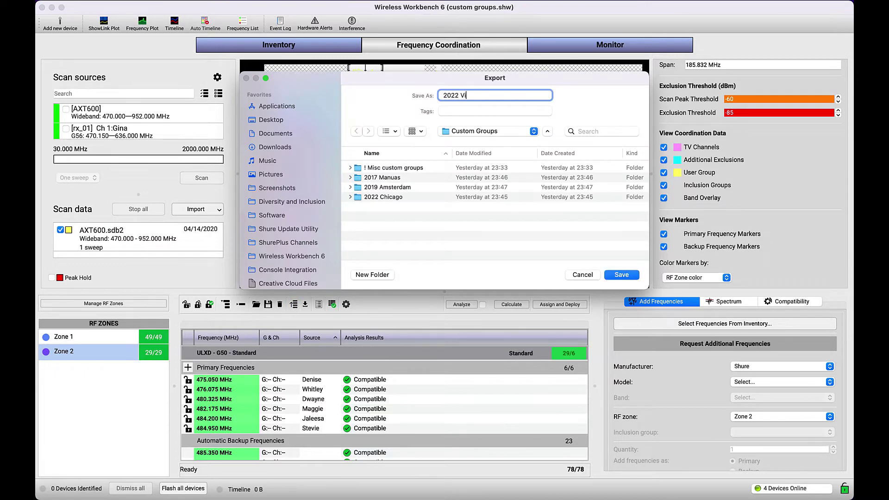
{"action": "type", "text": "enna"}
{"action": "key", "text": "Return"}
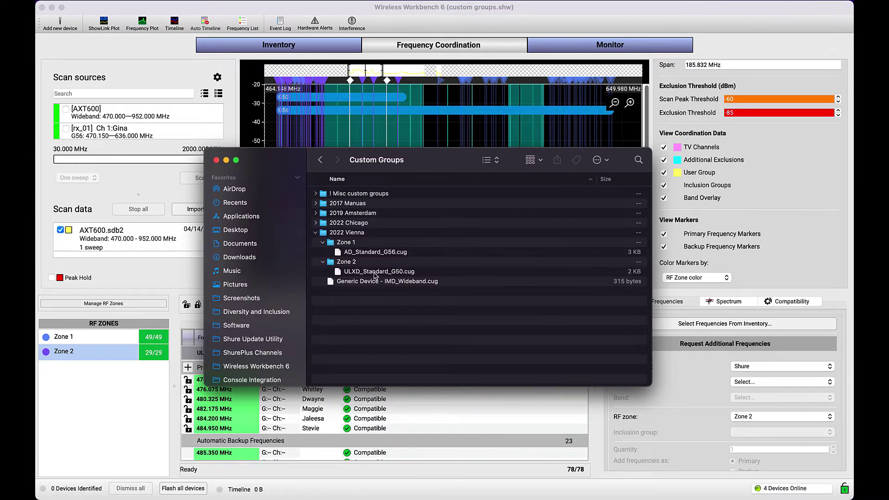
From Inventory, open Gina's receiver Properties settings and its Custom Groups list
{"action": "left_click", "coordinate": [180, 270]}
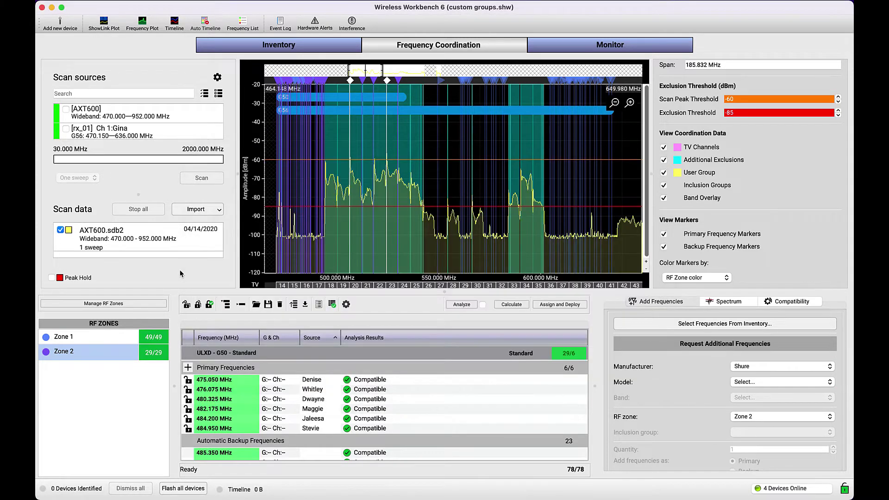
{"action": "left_click", "coordinate": [265, 46]}
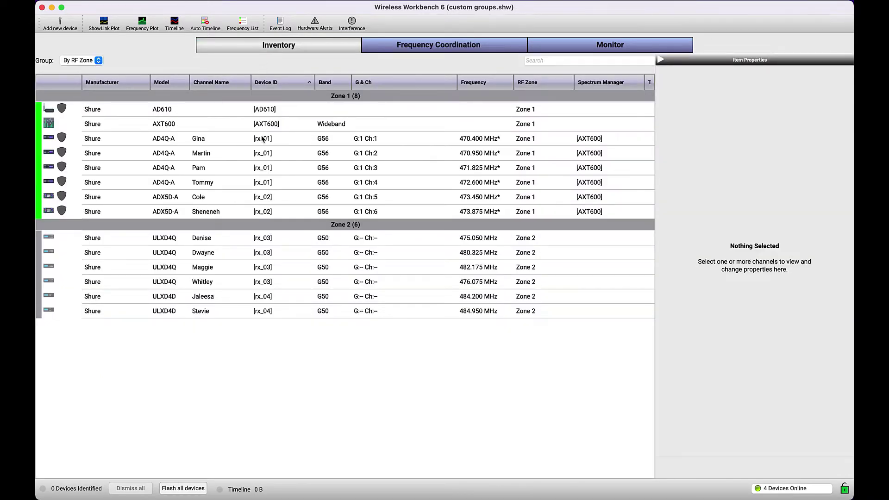
{"action": "right_click", "coordinate": [264, 138]}
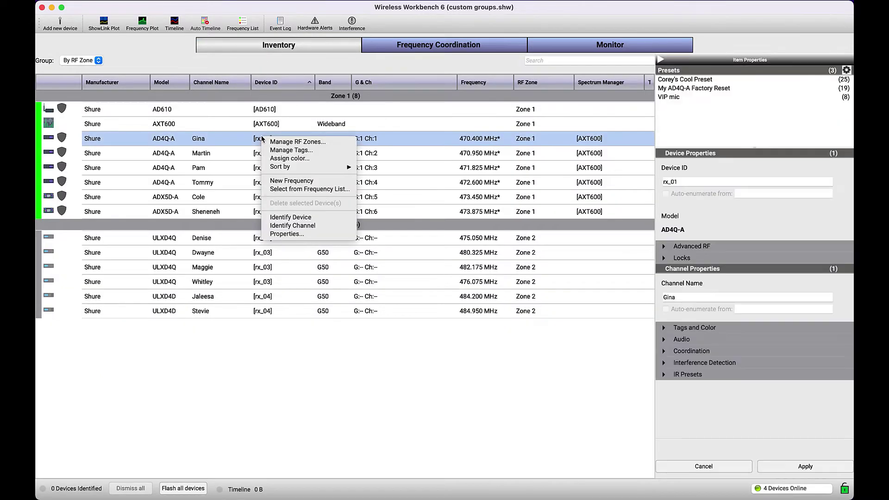
{"action": "left_click", "coordinate": [294, 234]}
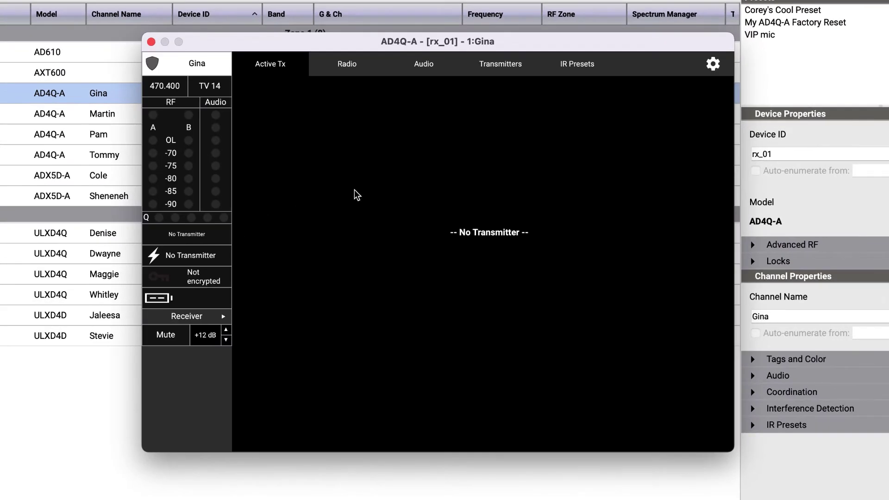
{"action": "left_click", "coordinate": [710, 70]}
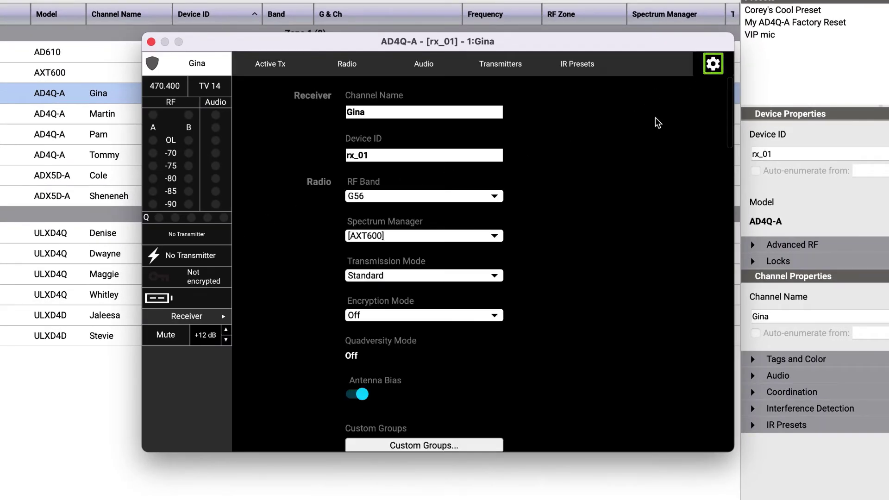
{"action": "scroll", "coordinate": [612, 174], "scroll_direction": "down", "scroll_amount": 2}
{"action": "scroll", "coordinate": [576, 222], "scroll_direction": "down", "scroll_amount": 3}
{"action": "left_click", "coordinate": [467, 313]}
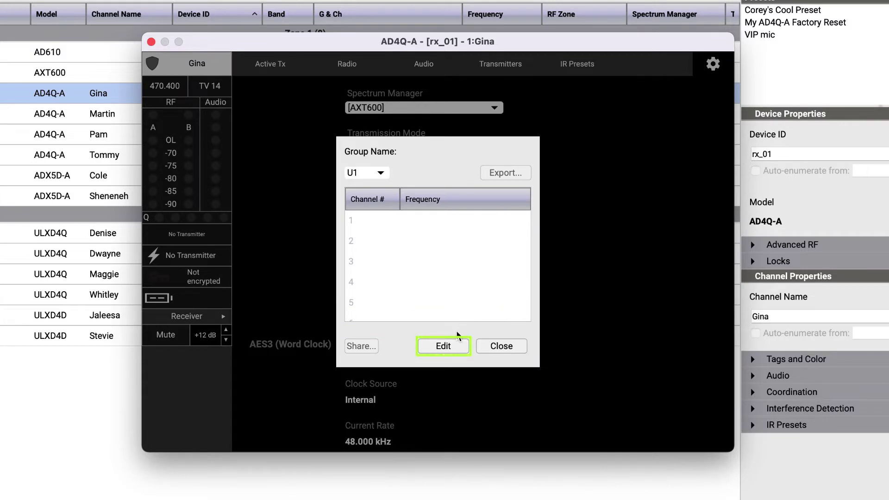
Import AD_Standard_G56.cug from 2022 Vienna > Zone 1 into custom group slot U1
{"action": "left_click", "coordinate": [449, 345]}
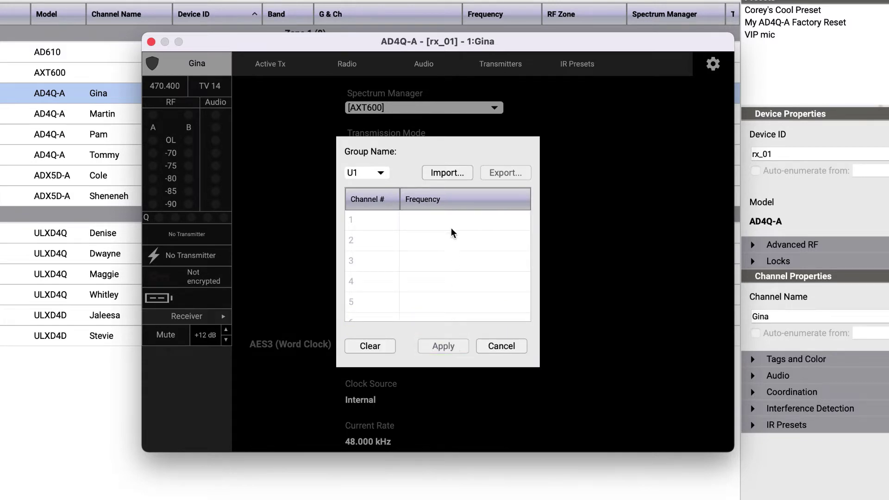
{"action": "left_click", "coordinate": [379, 175]}
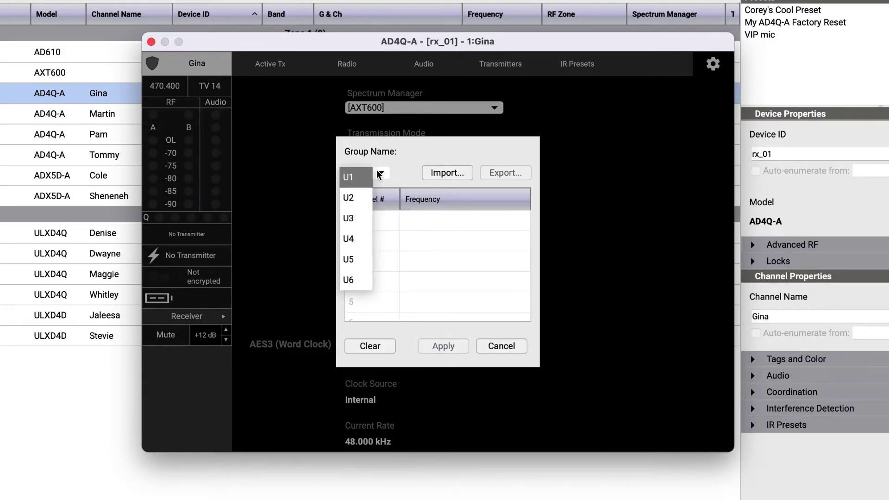
{"action": "left_click", "coordinate": [434, 172]}
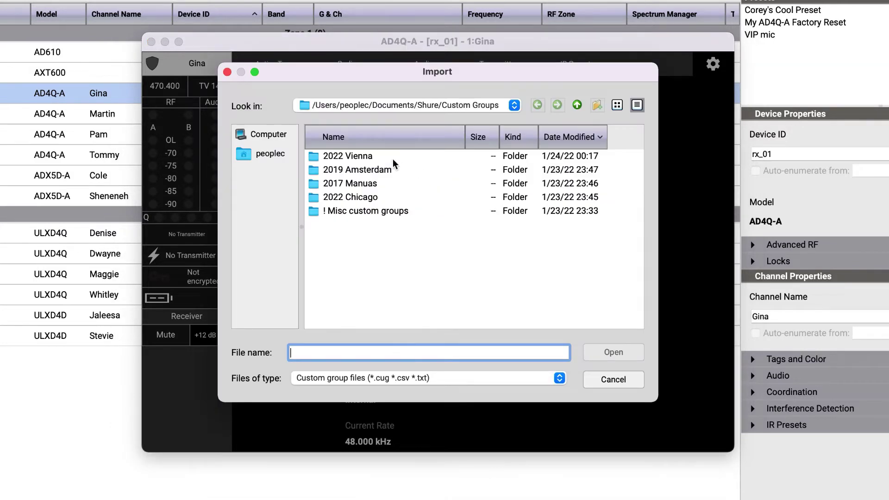
{"action": "double_click", "coordinate": [382, 159]}
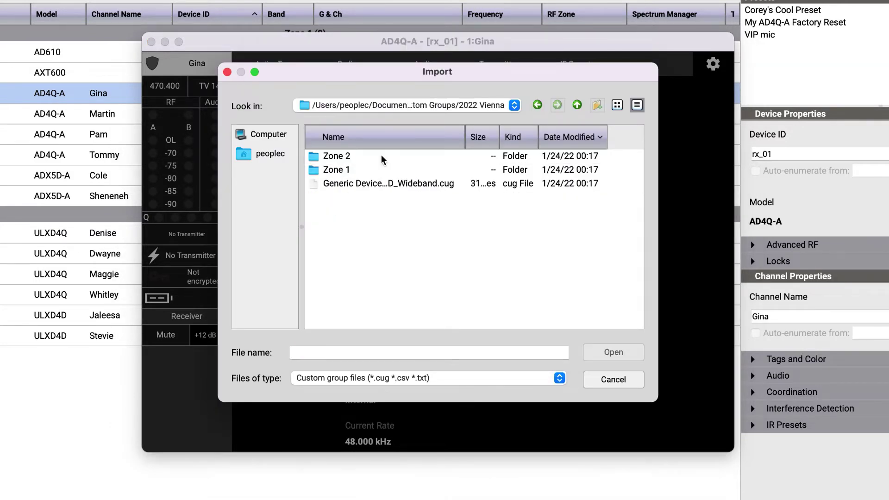
{"action": "double_click", "coordinate": [342, 173]}
{"action": "left_click", "coordinate": [382, 159]}
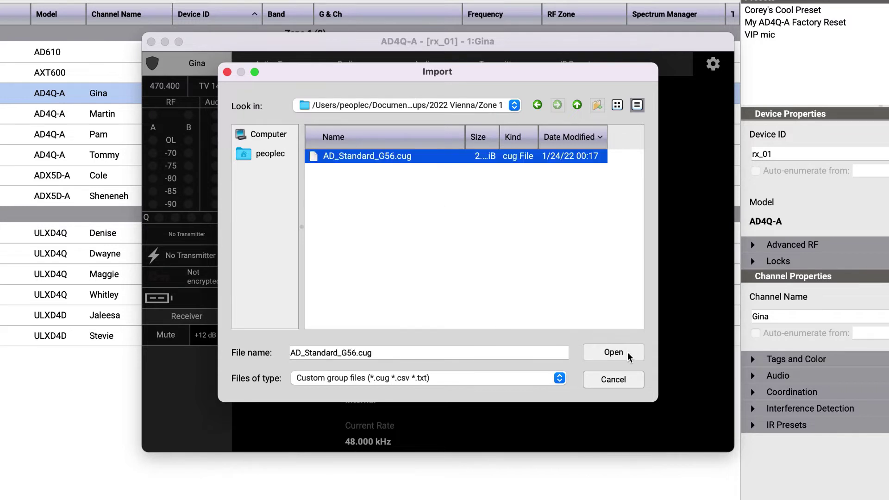
{"action": "left_click", "coordinate": [613, 353]}
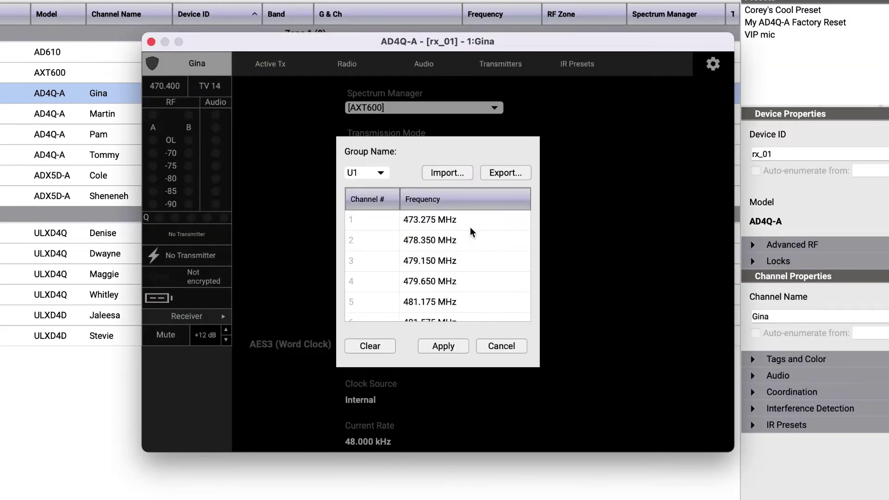
{"action": "scroll", "coordinate": [471, 232], "scroll_direction": "down", "scroll_amount": 2}
{"action": "scroll", "coordinate": [470, 231], "scroll_direction": "down", "scroll_amount": 4}
{"action": "scroll", "coordinate": [471, 232], "scroll_direction": "down", "scroll_amount": 3}
{"action": "scroll", "coordinate": [470, 232], "scroll_direction": "down", "scroll_amount": 2}
{"action": "scroll", "coordinate": [470, 231], "scroll_direction": "down", "scroll_amount": 2}
{"action": "scroll", "coordinate": [471, 231], "scroll_direction": "up", "scroll_amount": 2}
{"action": "scroll", "coordinate": [470, 231], "scroll_direction": "up", "scroll_amount": 3}
{"action": "scroll", "coordinate": [471, 231], "scroll_direction": "up", "scroll_amount": 1}
Check that slot U2 is still empty, then reselect the filled U1 slot
{"action": "left_click", "coordinate": [381, 174]}
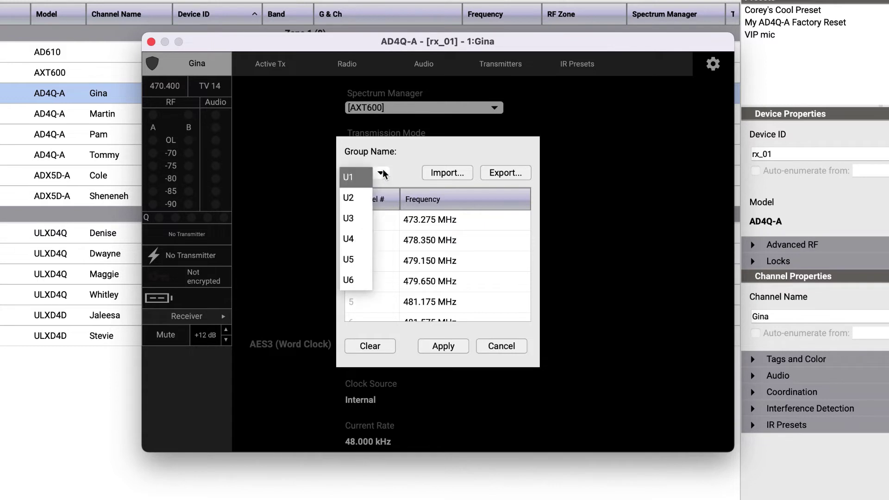
{"action": "left_click", "coordinate": [370, 198]}
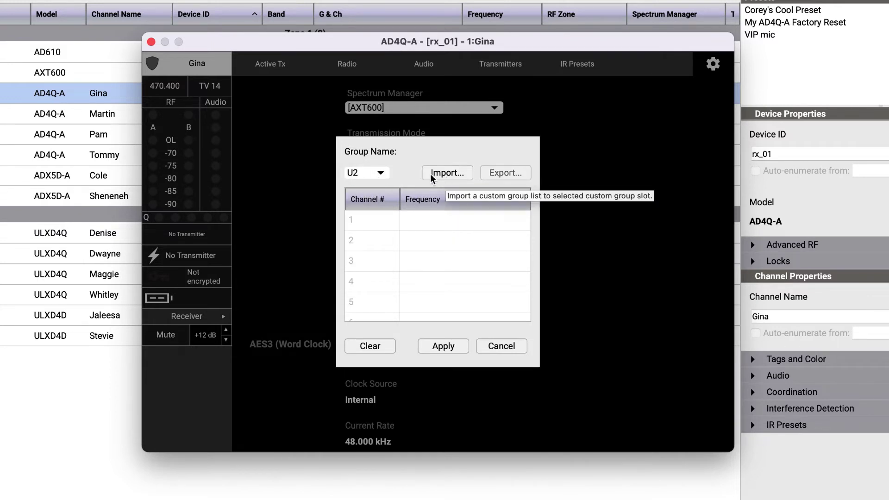
{"action": "left_click", "coordinate": [381, 175]}
{"action": "left_click", "coordinate": [356, 178]}
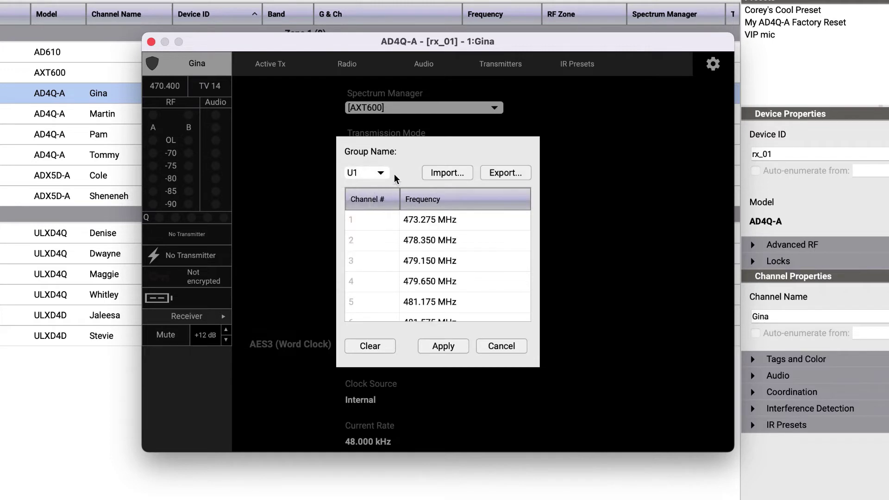
Apply the U1 list and share it to receiver [rx_02], confirming the overwrite
{"action": "left_click", "coordinate": [440, 346]}
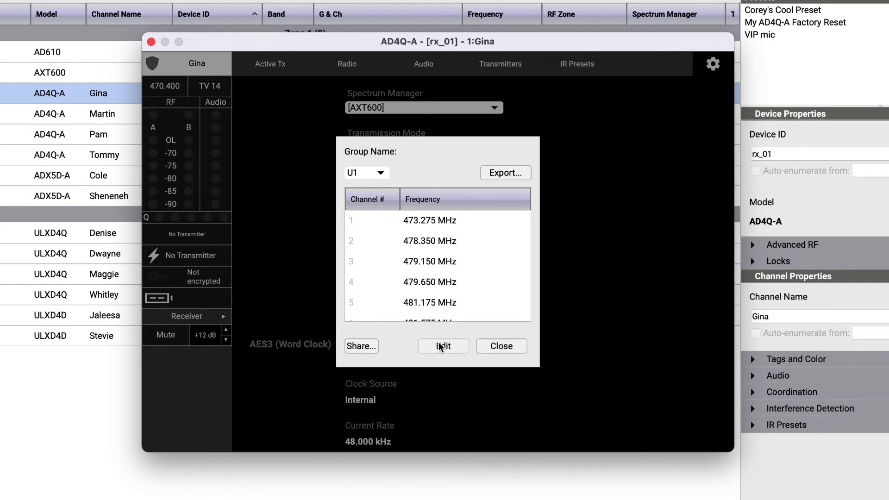
{"action": "left_click", "coordinate": [374, 347]}
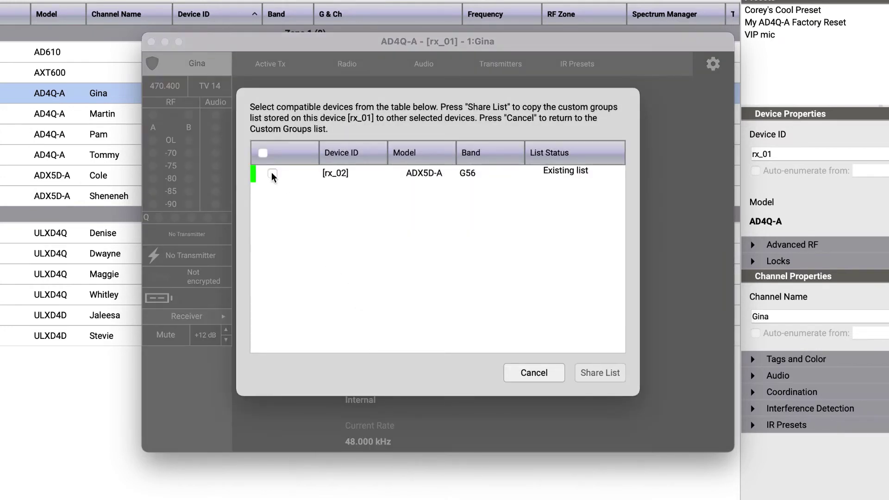
{"action": "left_click", "coordinate": [272, 174]}
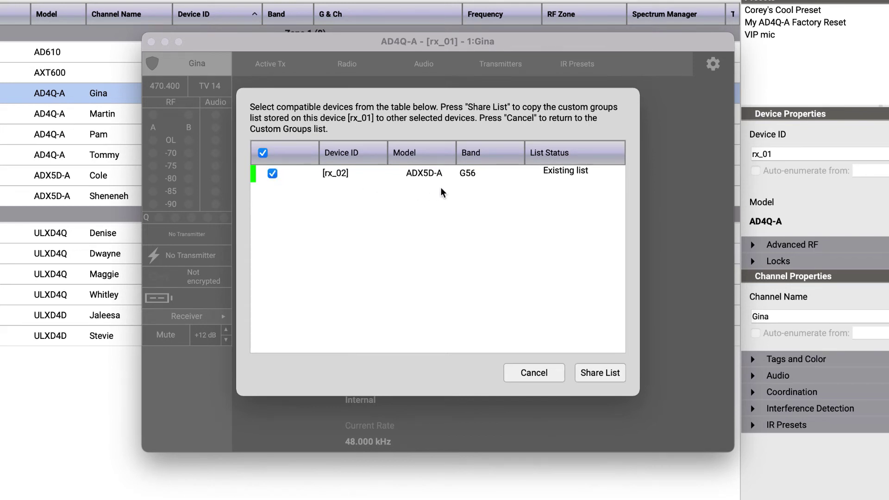
{"action": "left_click", "coordinate": [601, 373]}
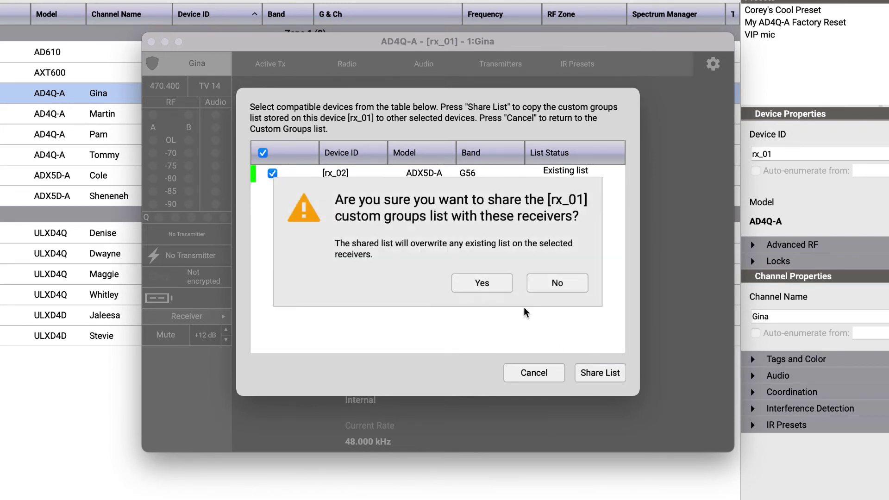
{"action": "left_click", "coordinate": [492, 284]}
{"action": "left_click", "coordinate": [515, 246]}
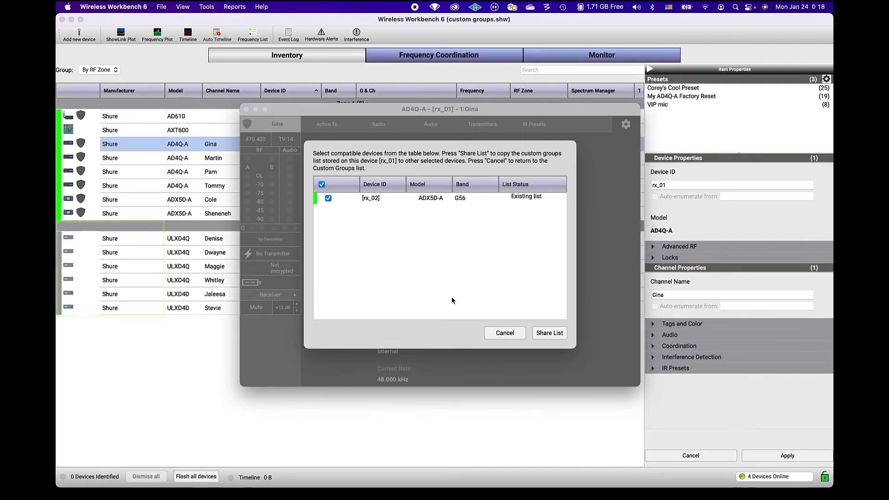
Close the sharing and custom group windows, then set the radio to group U1, channel 01
{"action": "left_click", "coordinate": [505, 334]}
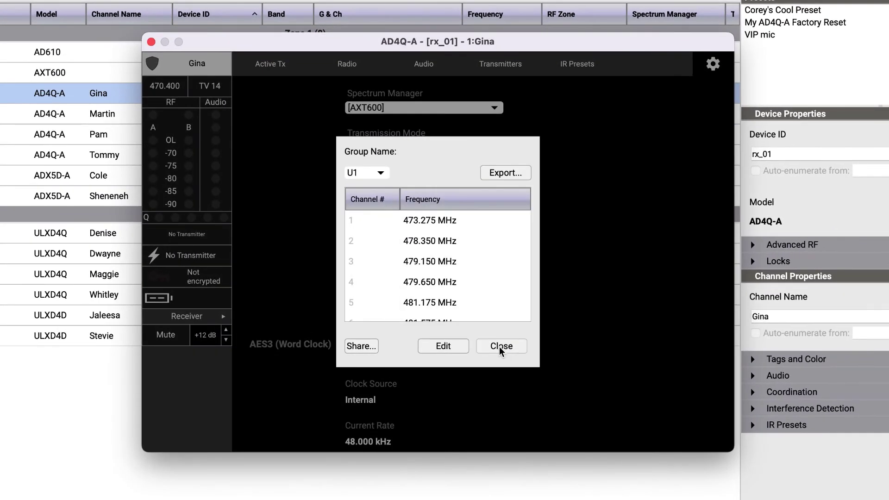
{"action": "left_click", "coordinate": [500, 346]}
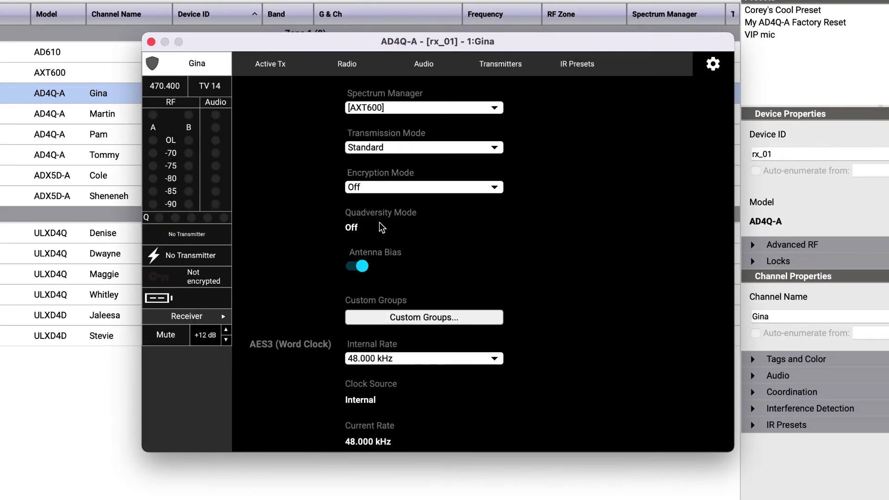
{"action": "left_click", "coordinate": [326, 61]}
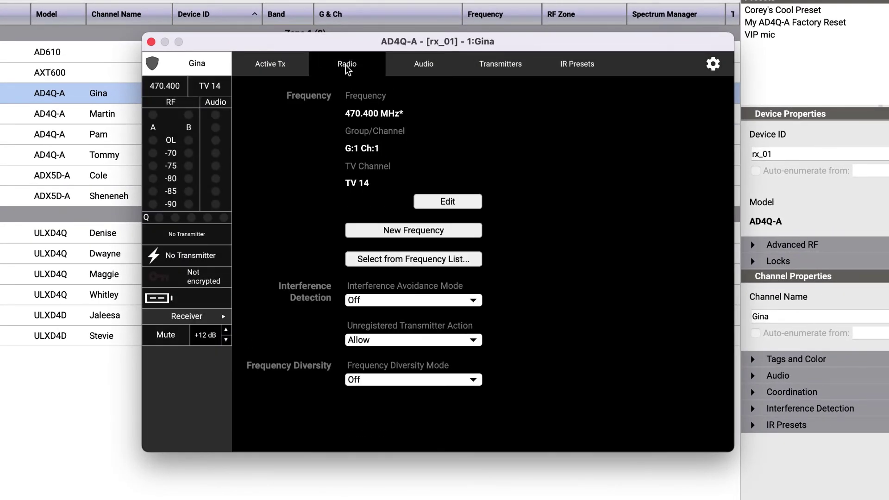
{"action": "left_click", "coordinate": [436, 204]}
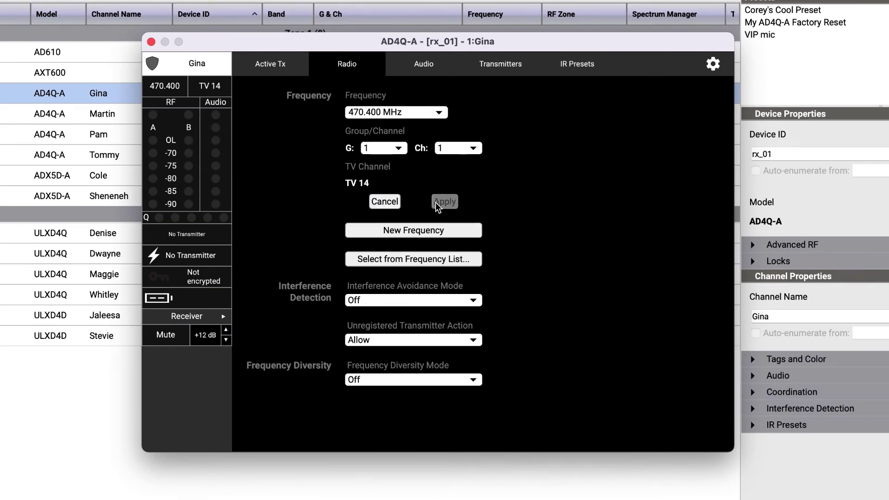
{"action": "left_click", "coordinate": [398, 149]}
{"action": "scroll", "coordinate": [383, 223], "scroll_direction": "down", "scroll_amount": 10}
{"action": "scroll", "coordinate": [383, 229], "scroll_direction": "down", "scroll_amount": 5}
{"action": "scroll", "coordinate": [380, 291], "scroll_direction": "down", "scroll_amount": 3}
{"action": "left_click", "coordinate": [377, 338]}
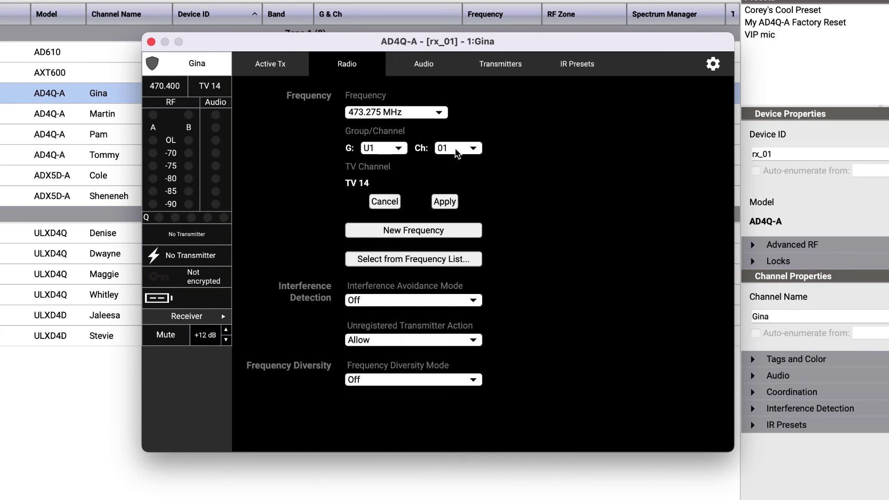
{"action": "left_click", "coordinate": [445, 202]}
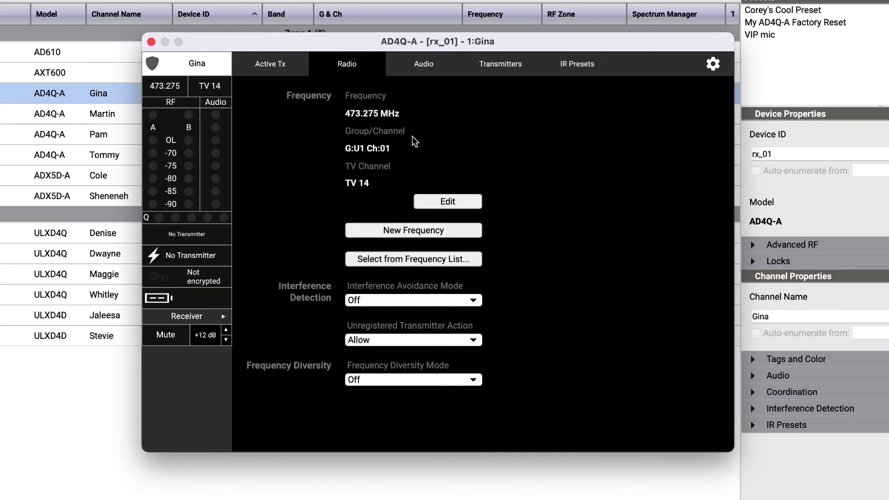